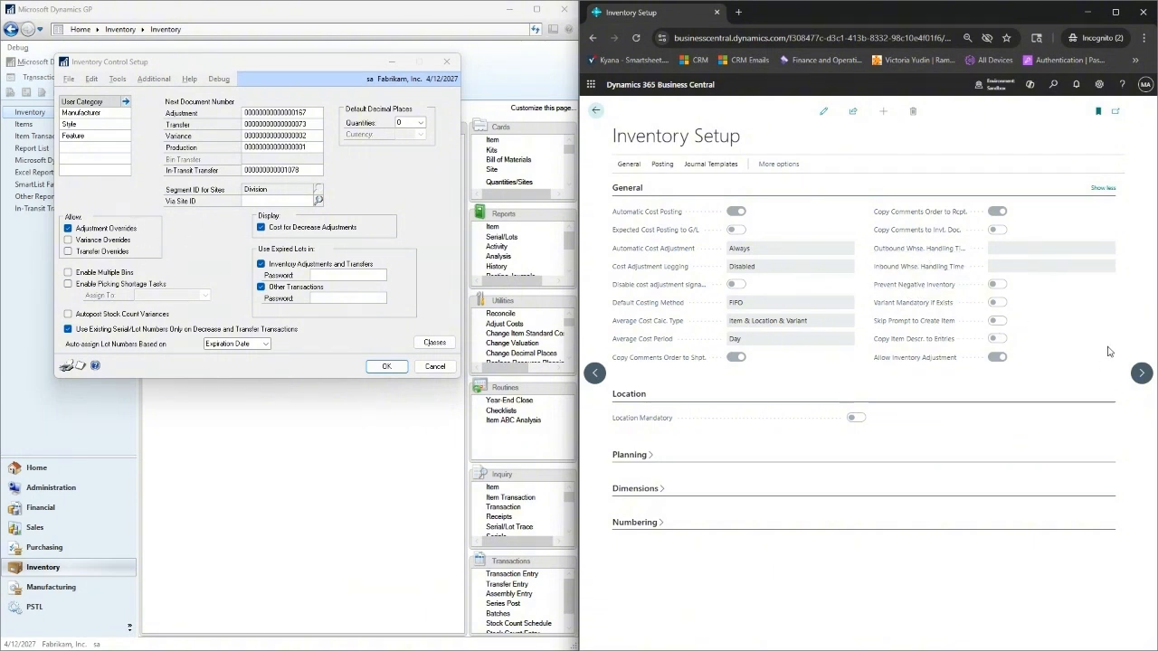
# Make the Business Central Inventory Setup page editable and try out the Prevent Negative Inventory option
pyautogui.click(823, 112)
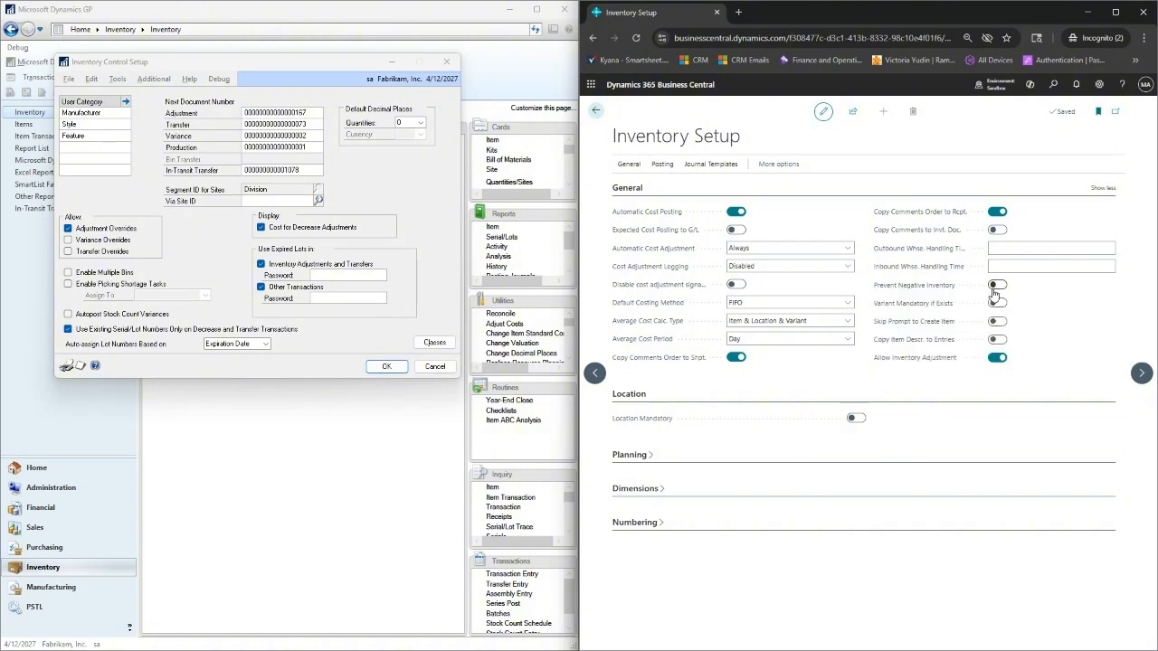
pyautogui.click(1000, 288)
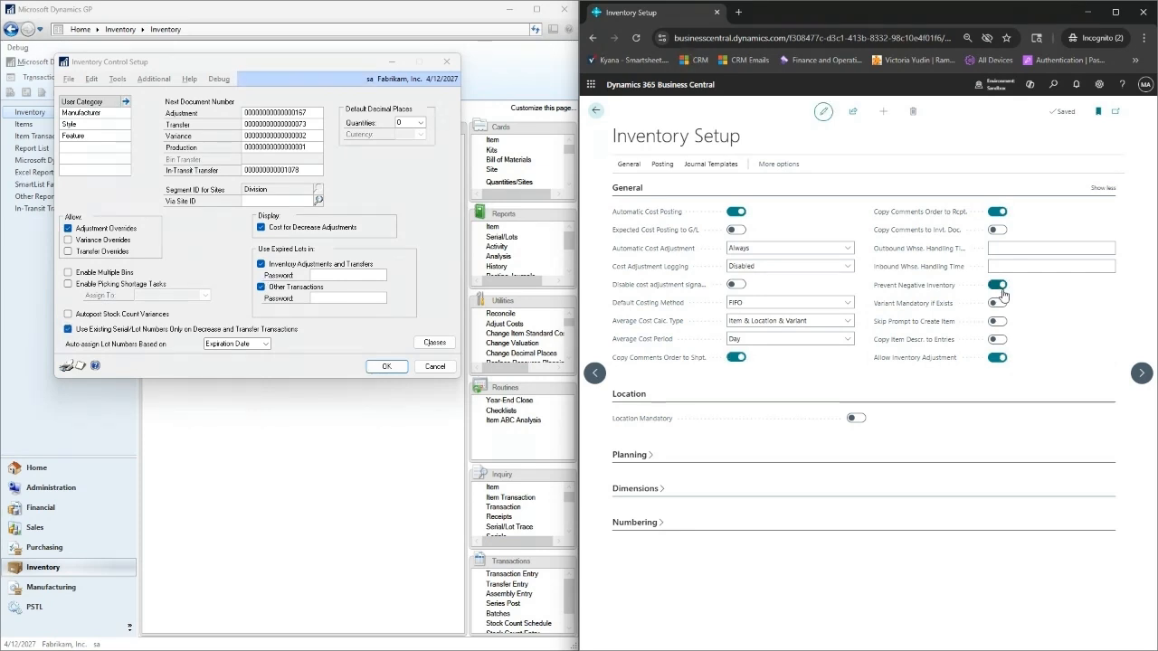
pyautogui.click(1001, 291)
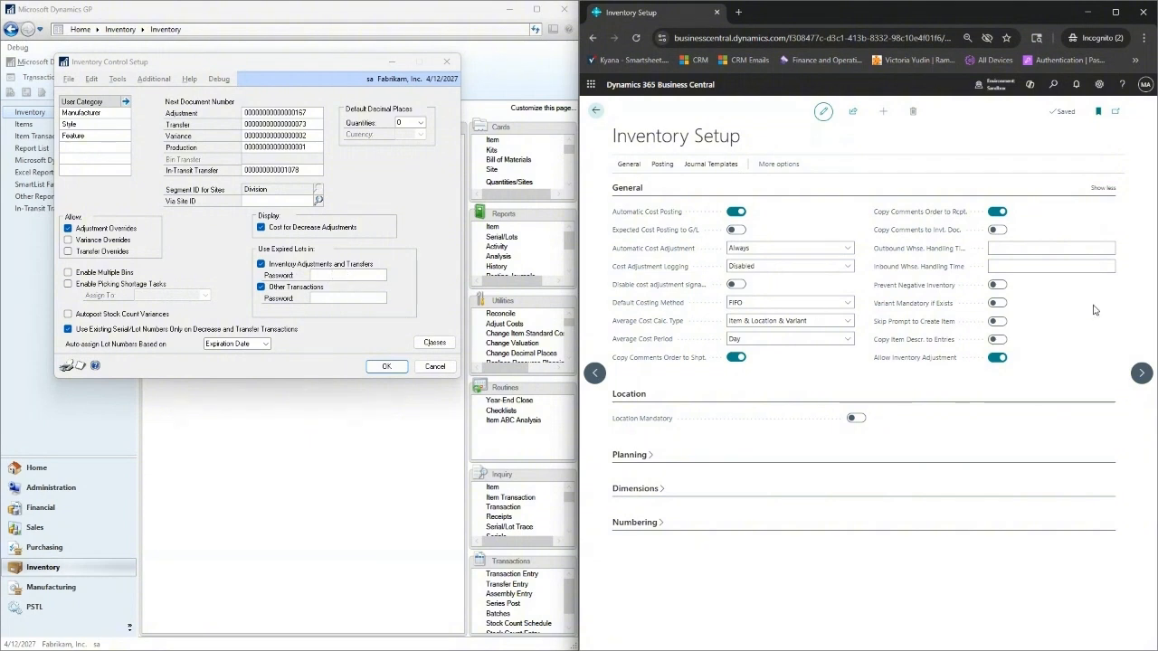
pyautogui.click(435, 341)
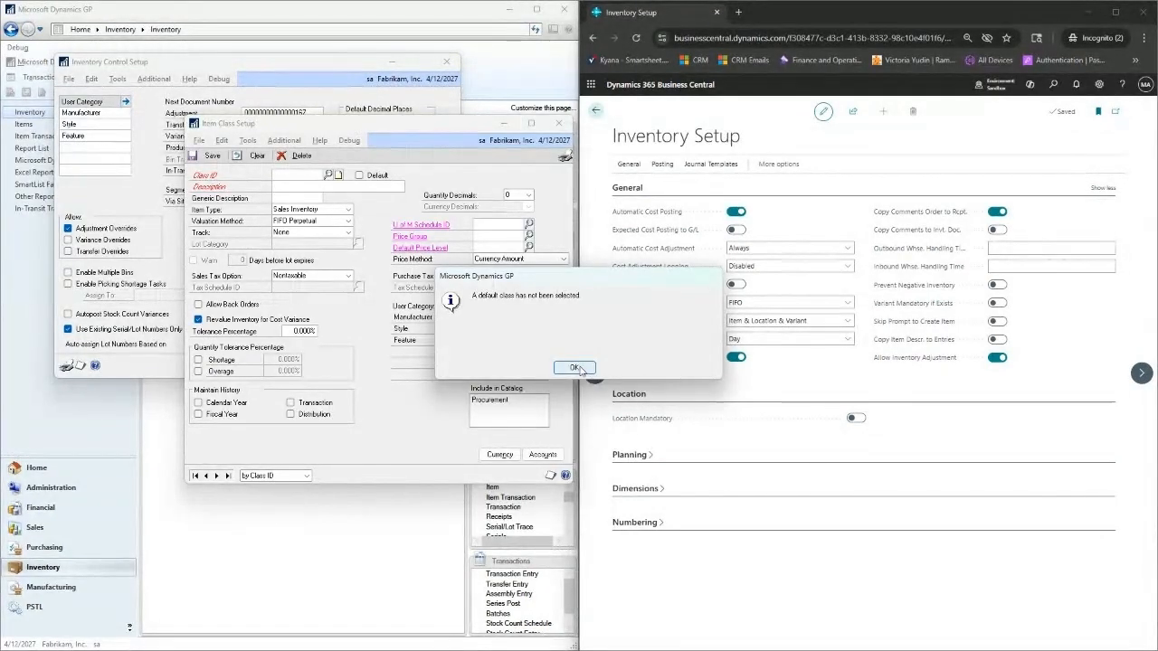
pyautogui.click(577, 368)
pyautogui.moveTo(389, 128); pyautogui.dragTo(324, 300)
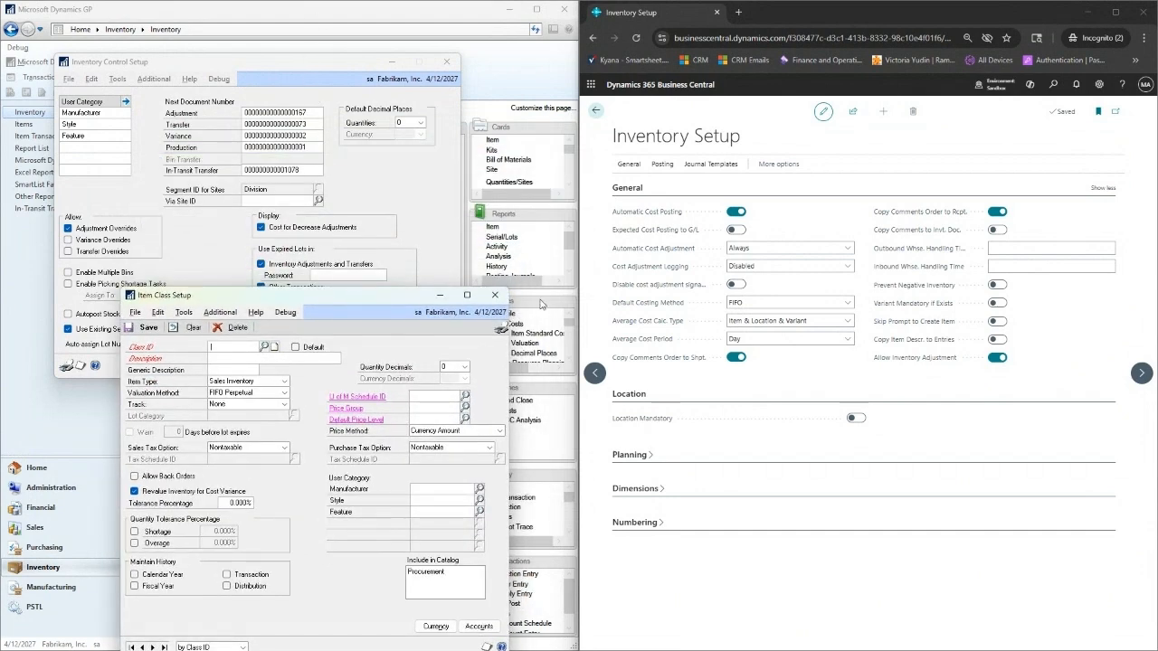
pyautogui.click(495, 294)
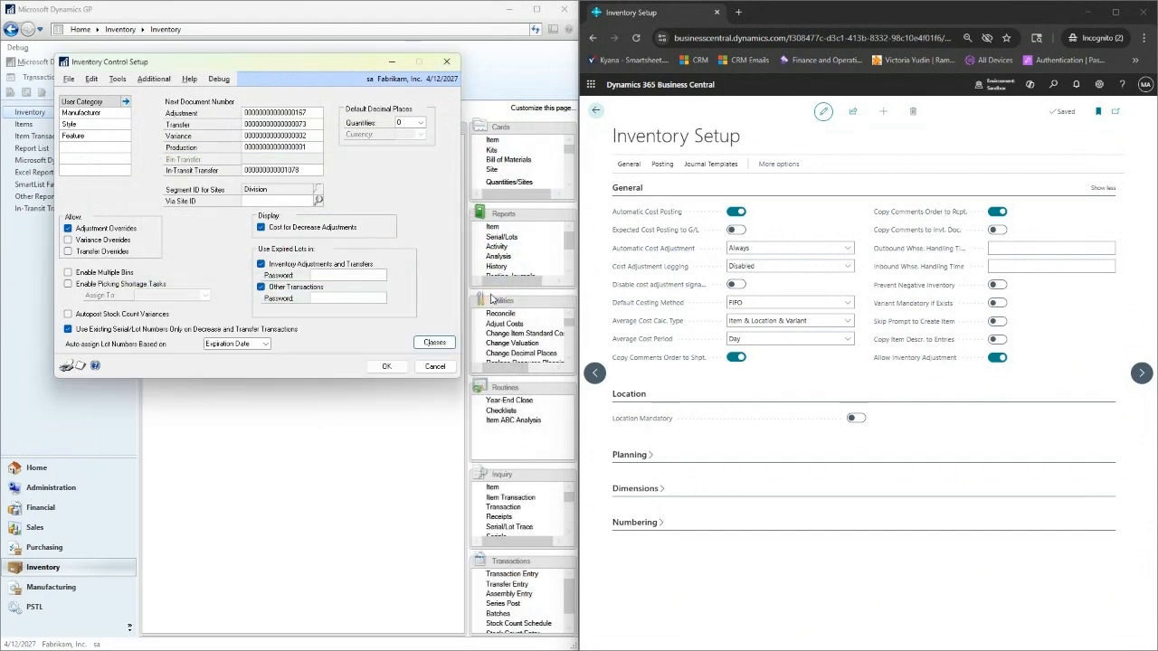
# Open Item Class Setup in Dynamics GP and show it beside the Inventory Posting Setup list in Business Central
pyautogui.click(433, 343)
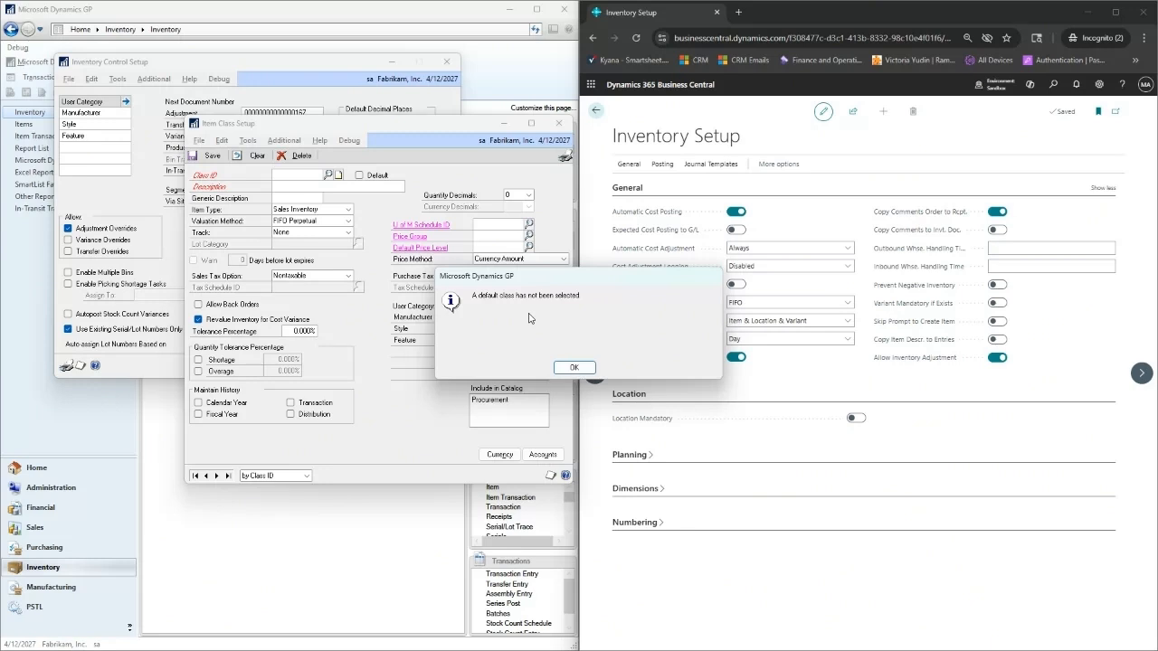
pyautogui.click(583, 372)
pyautogui.click(661, 165)
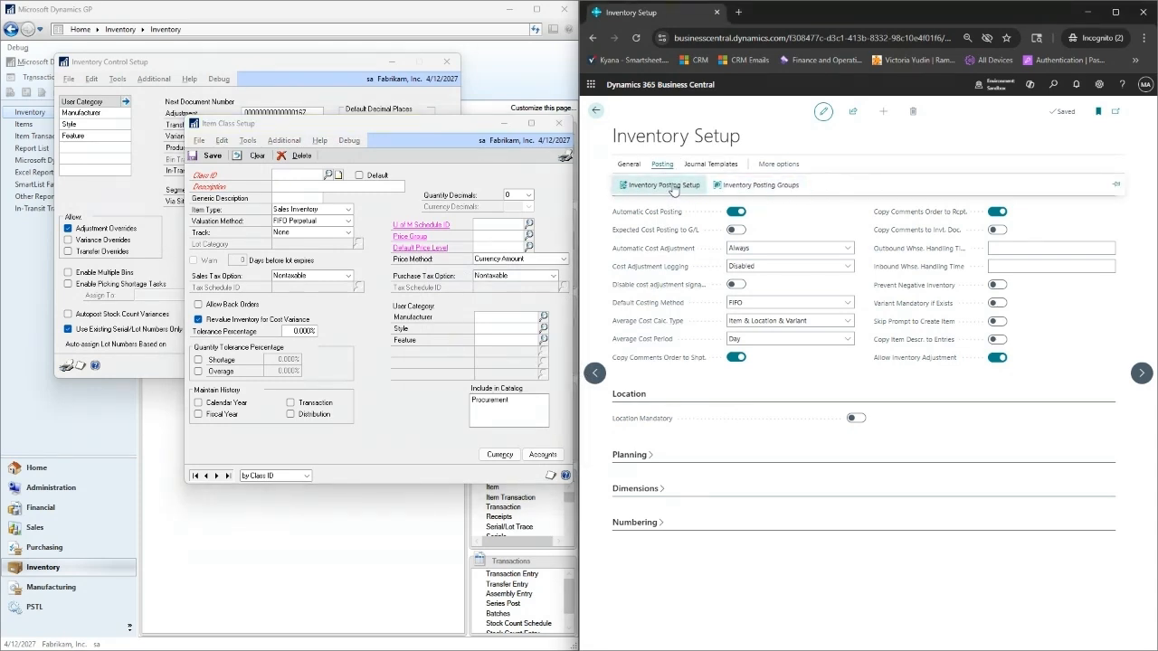
pyautogui.click(674, 192)
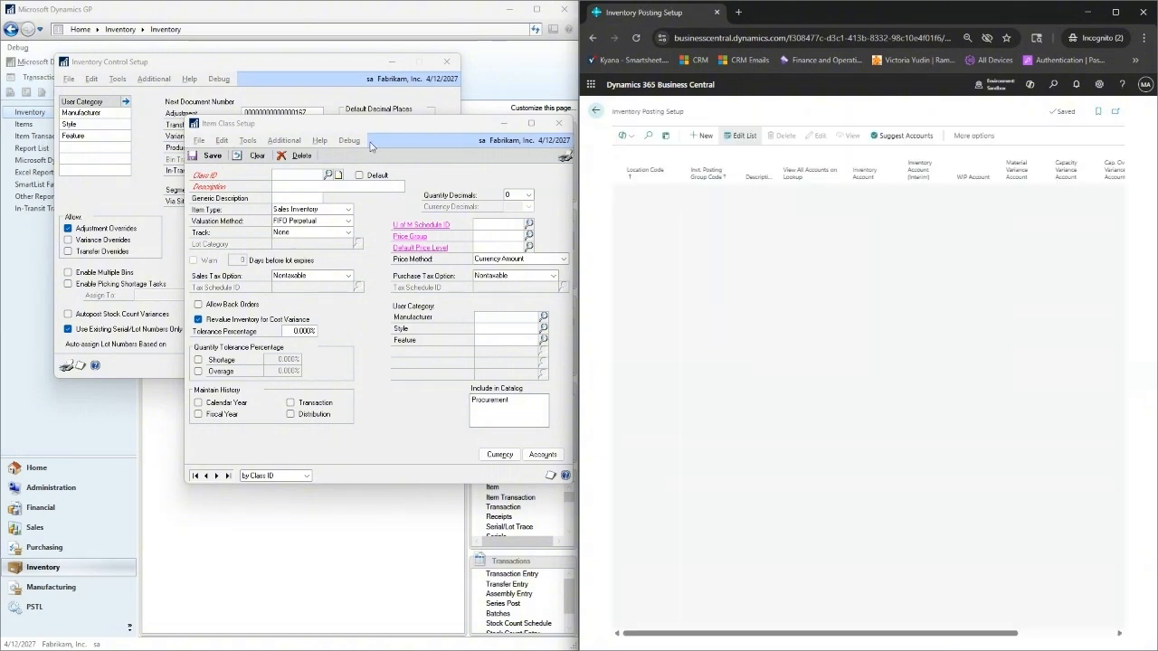
pyautogui.moveTo(376, 134); pyautogui.dragTo(266, 137)
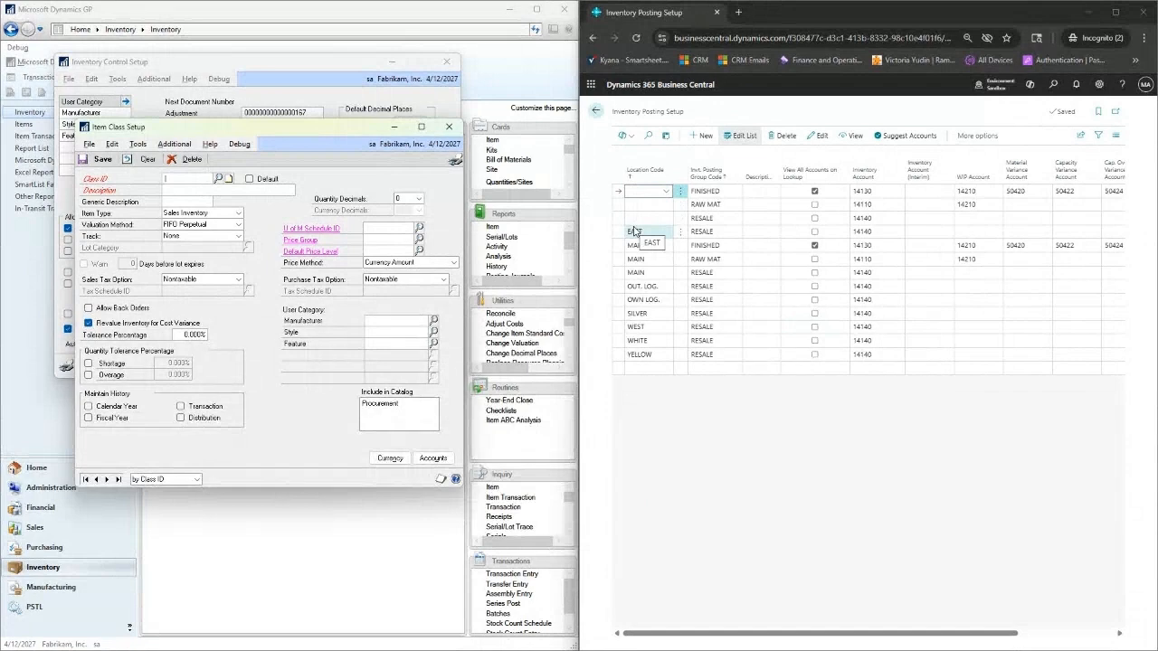
# Return to Business Central's Inventory Setup and try out the Location Mandatory option
pyautogui.click(597, 111)
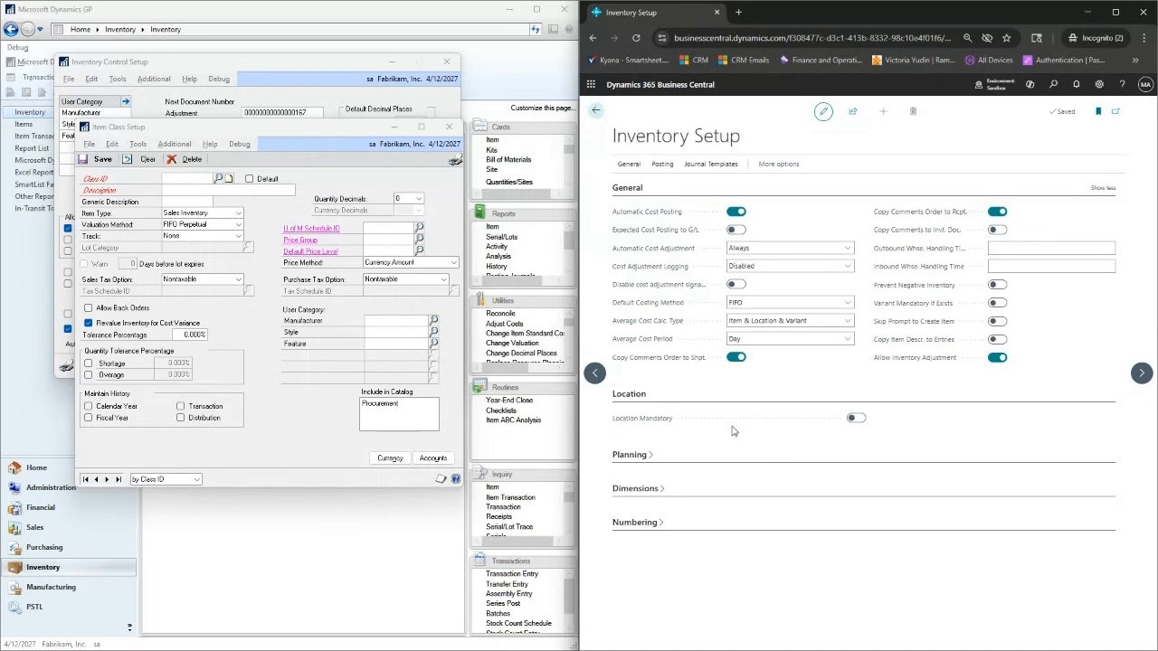
pyautogui.click(856, 418)
pyautogui.click(855, 420)
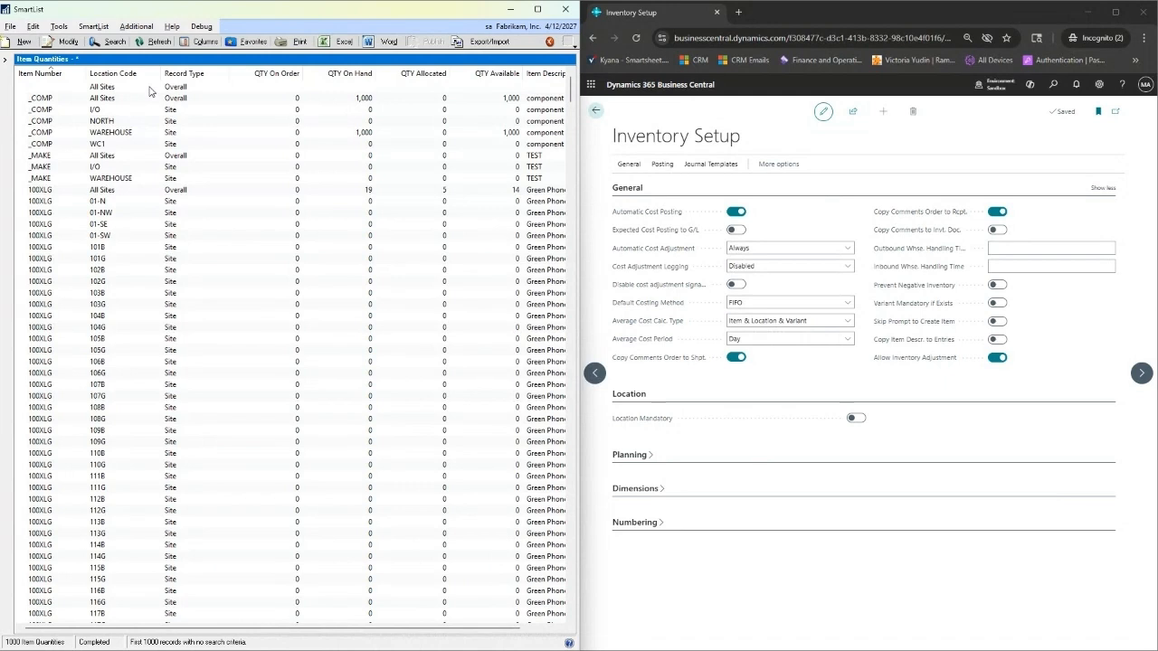
# Examine the _COMP item's quantity records for sites I/O, NORTH, WAREHOUSE and WC1 in the GP SmartList
pyautogui.click(99, 110)
pyautogui.click(102, 121)
pyautogui.click(103, 133)
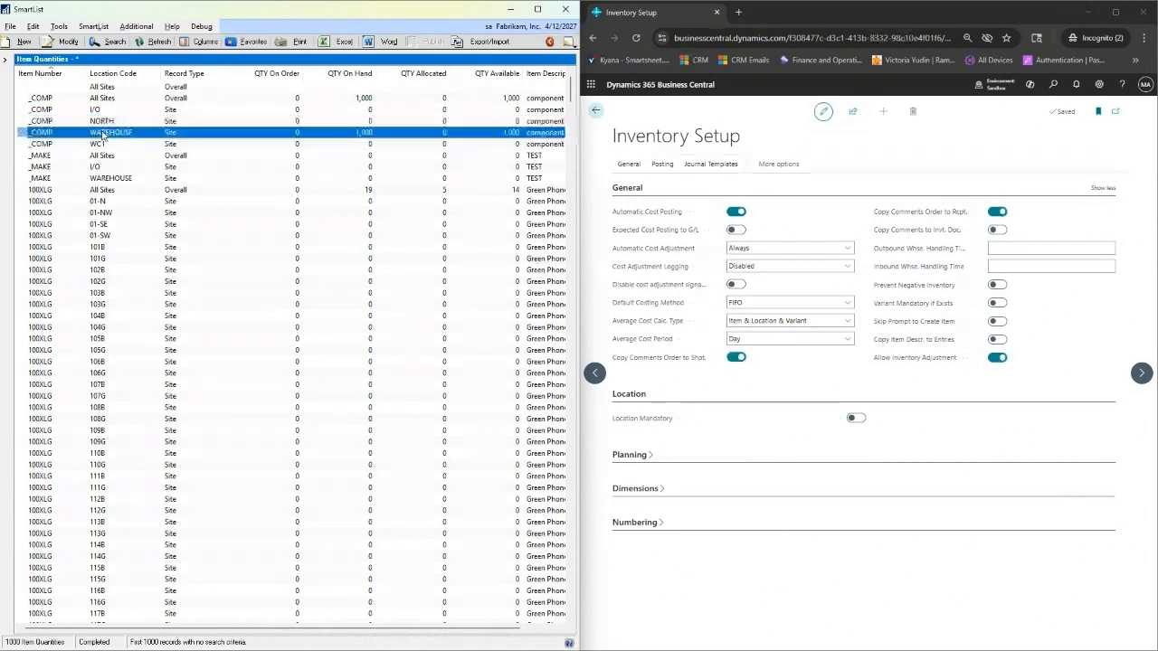
pyautogui.click(105, 144)
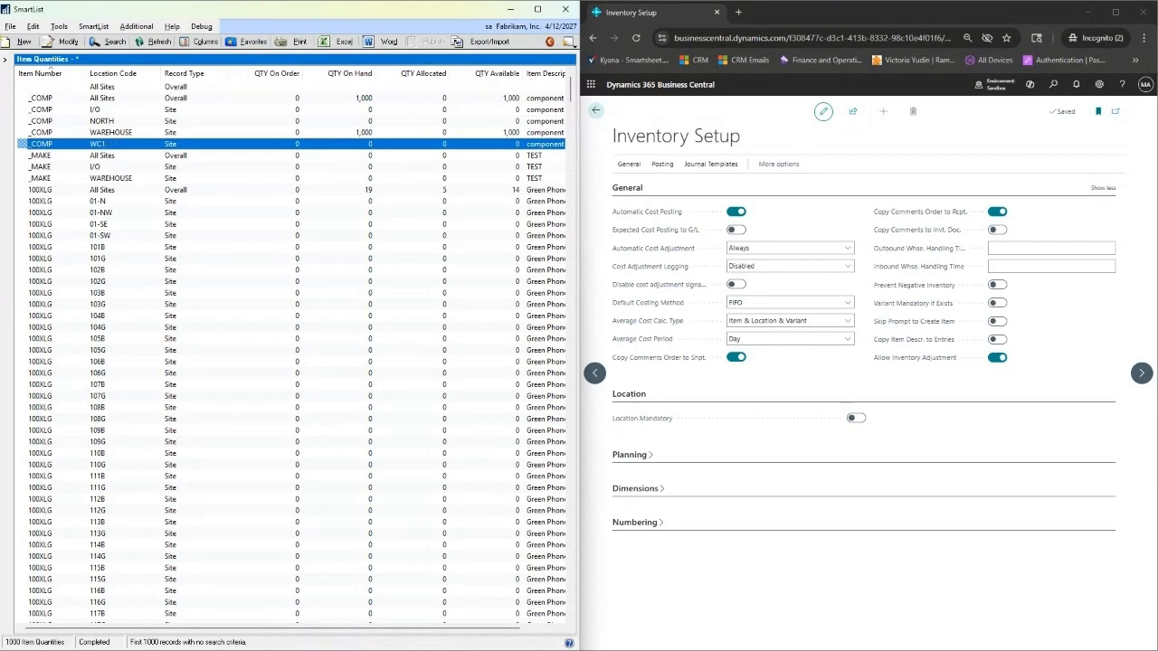
# Switch from SmartList back to the main Dynamics GP window and open Item Class Setup
pyautogui.hotkey('alt', 'Tab')
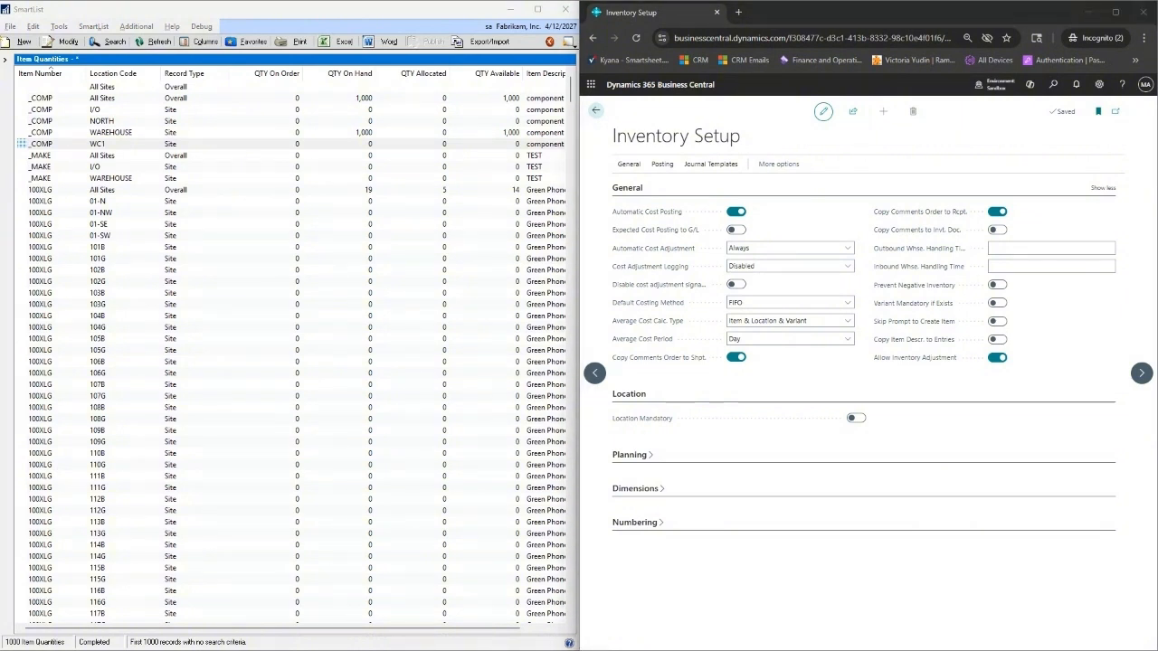
pyautogui.hotkey('alt', 'Tab')
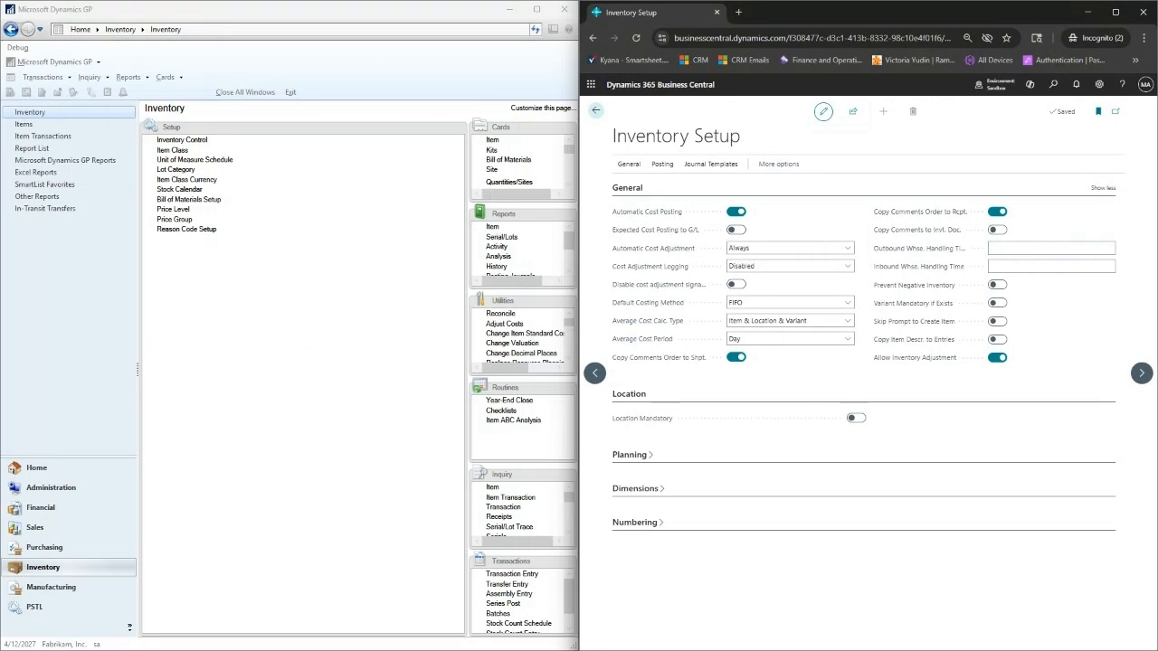
pyautogui.hotkey('alt', 'Tab')
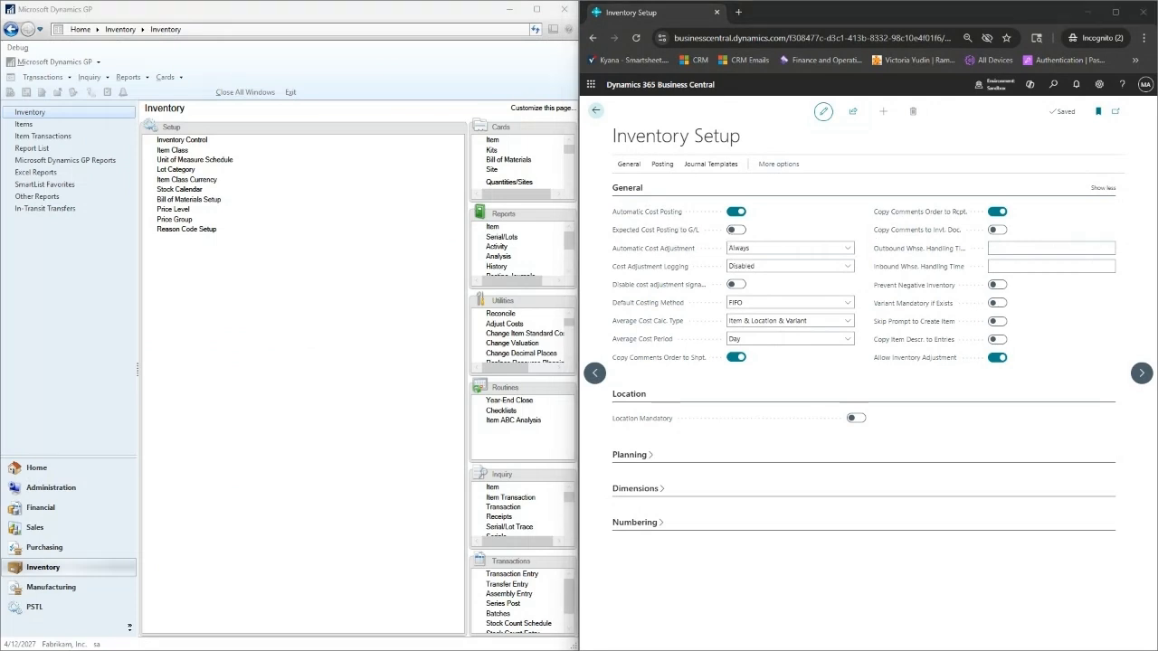
pyautogui.click(172, 150)
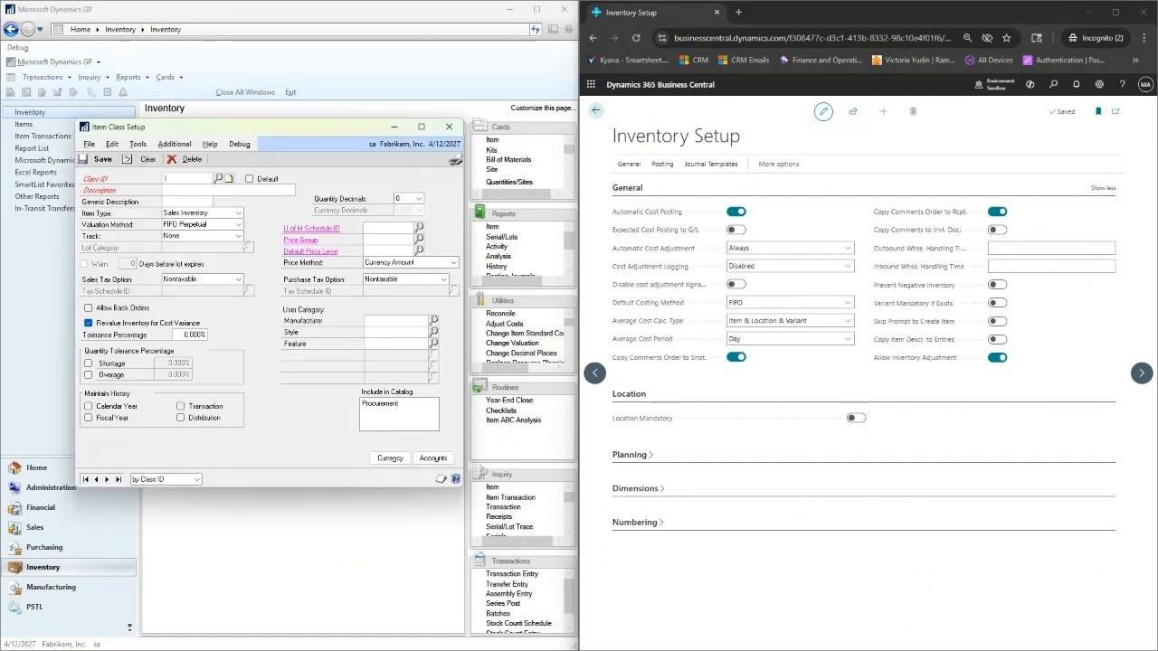
# Bring up the SERVERS-2 item class and open its account setup
pyautogui.click(425, 462)
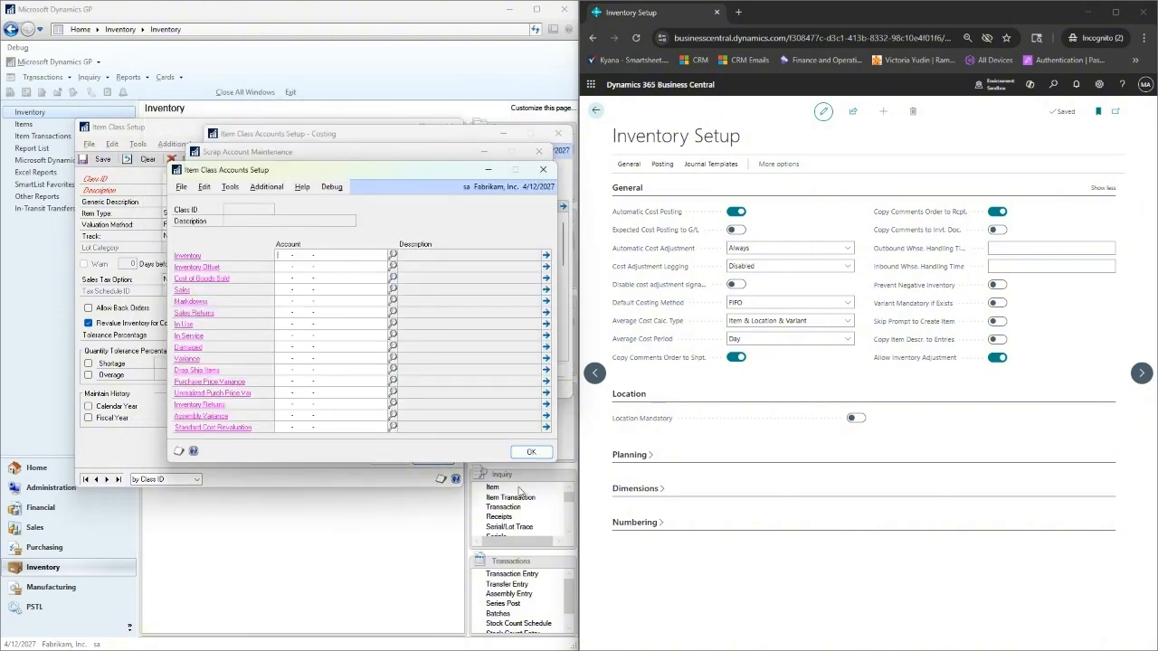
pyautogui.click(531, 451)
pyautogui.click(118, 481)
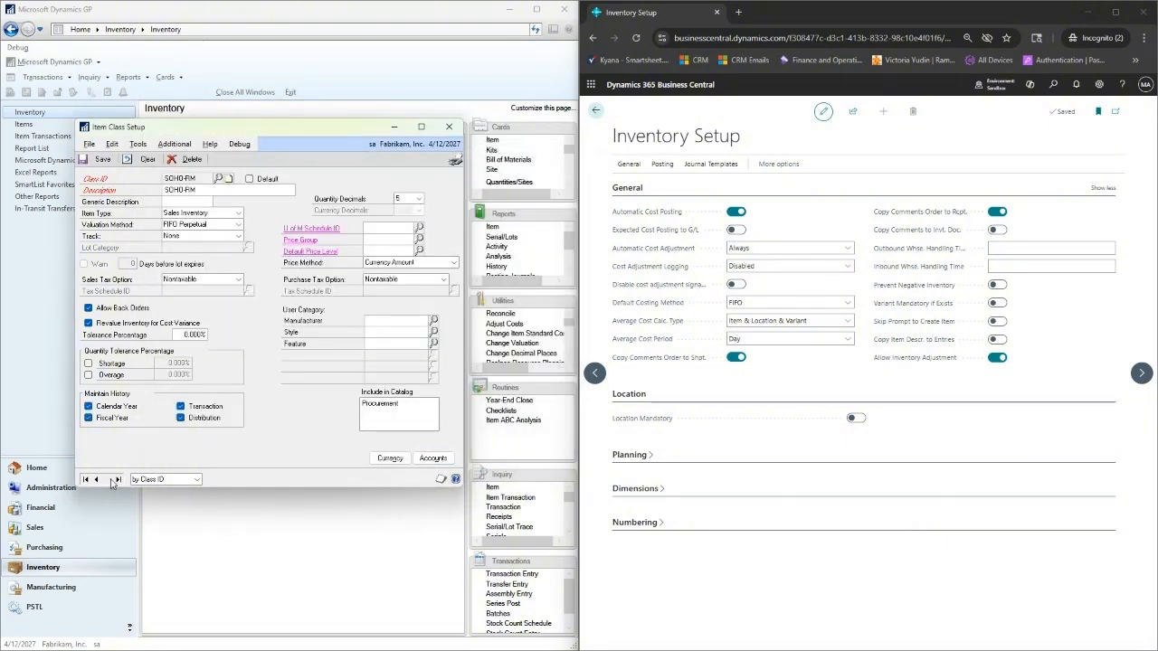
pyautogui.click(97, 480)
pyautogui.click(97, 481)
pyautogui.click(434, 459)
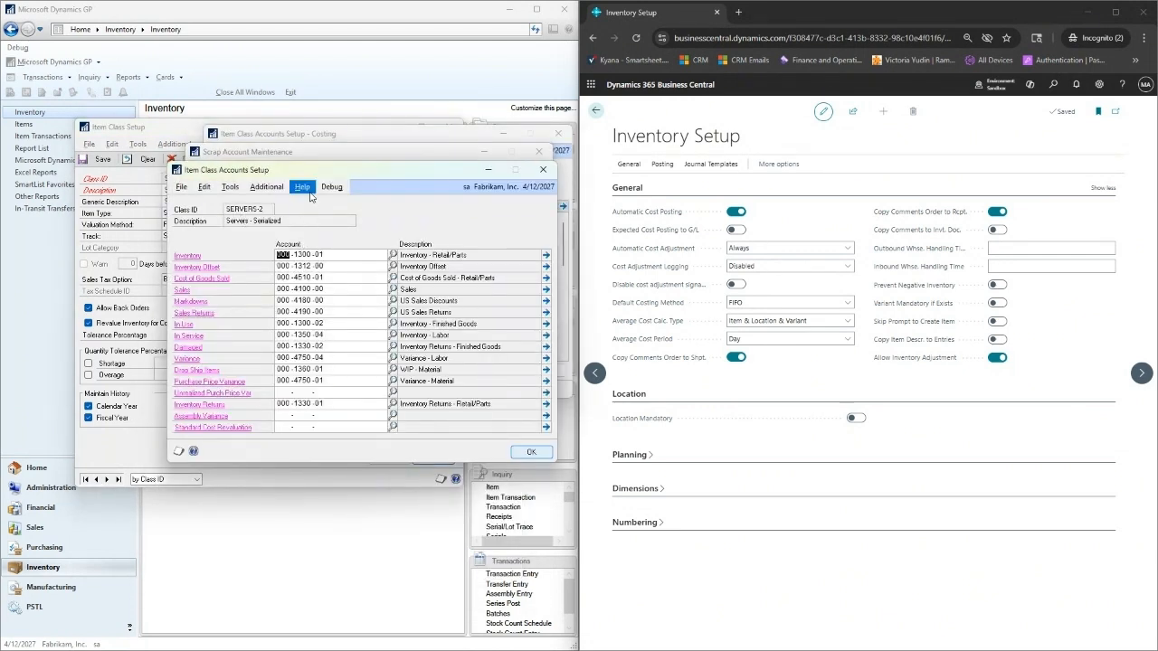
# Examine the SERVERS-2 scrap, costing and item class account windows, leaving the Item Class Accounts Setup window in front
pyautogui.moveTo(308, 171); pyautogui.dragTo(292, 291)
pyautogui.moveTo(306, 150); pyautogui.dragTo(309, 218)
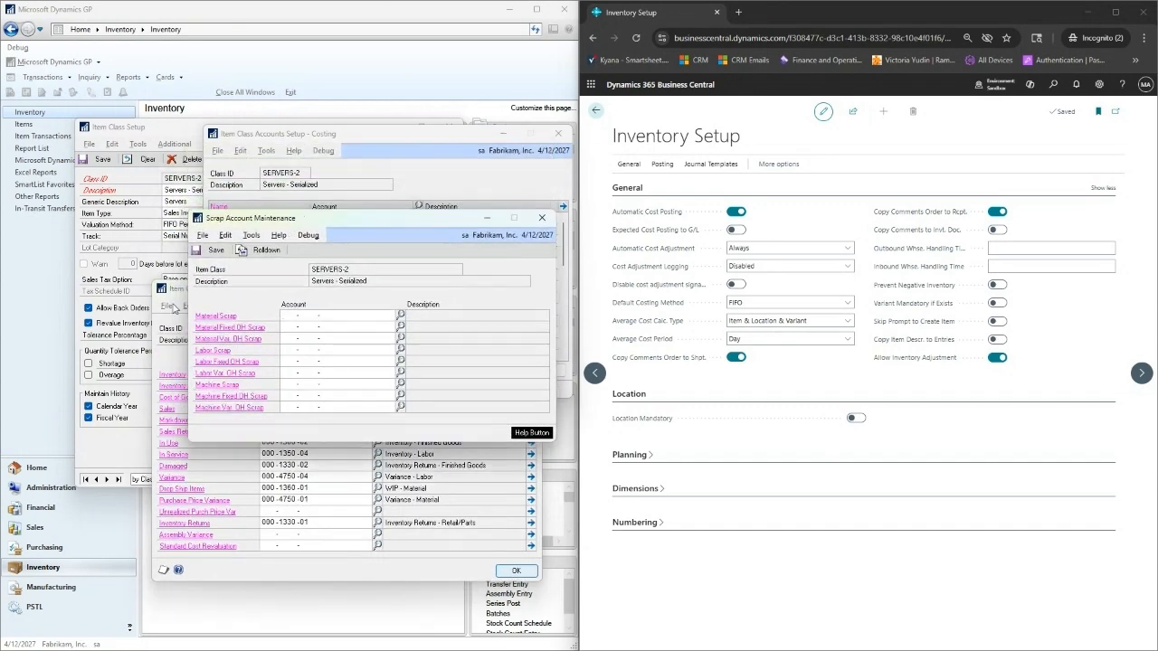
pyautogui.click(176, 307)
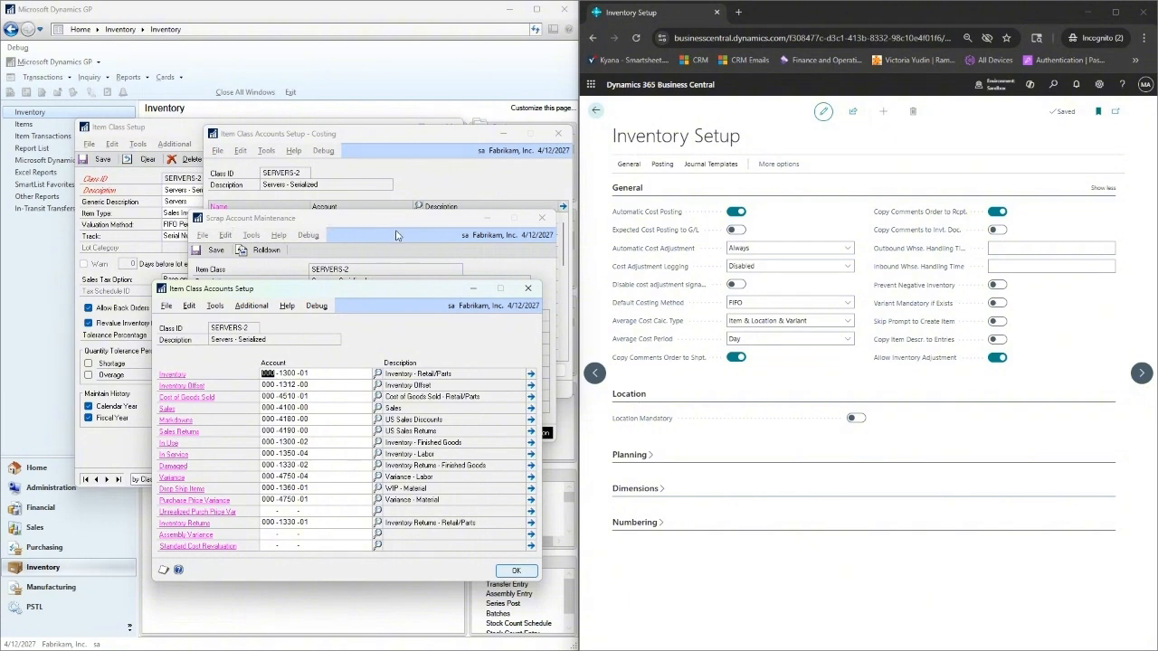
pyautogui.click(380, 142)
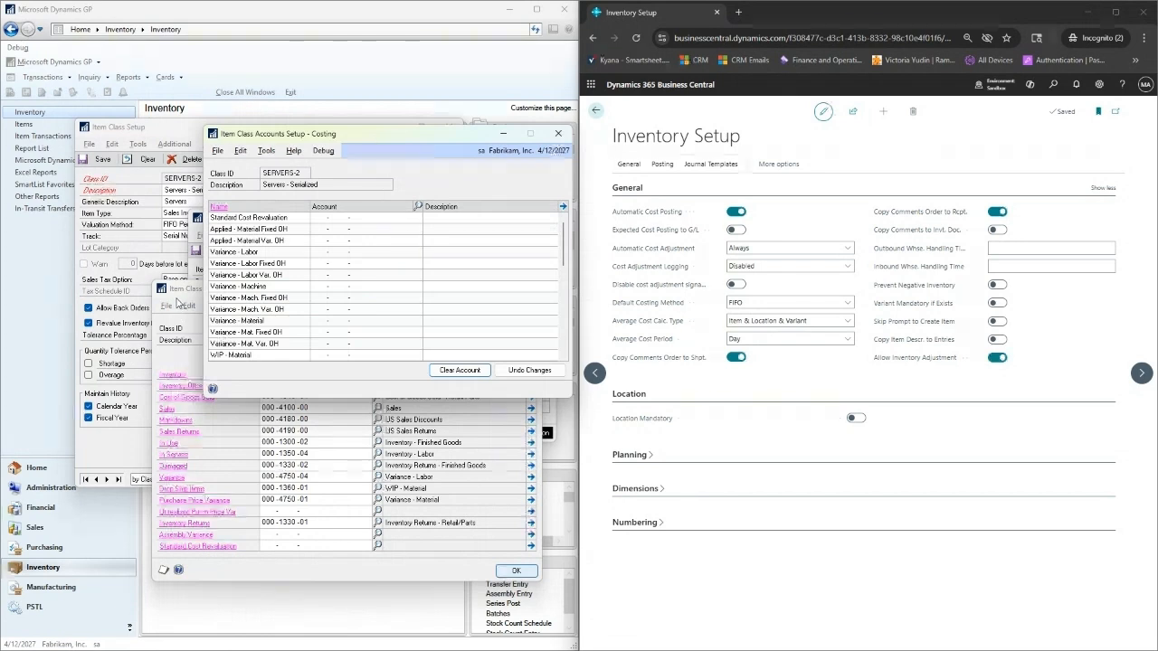
pyautogui.click(194, 226)
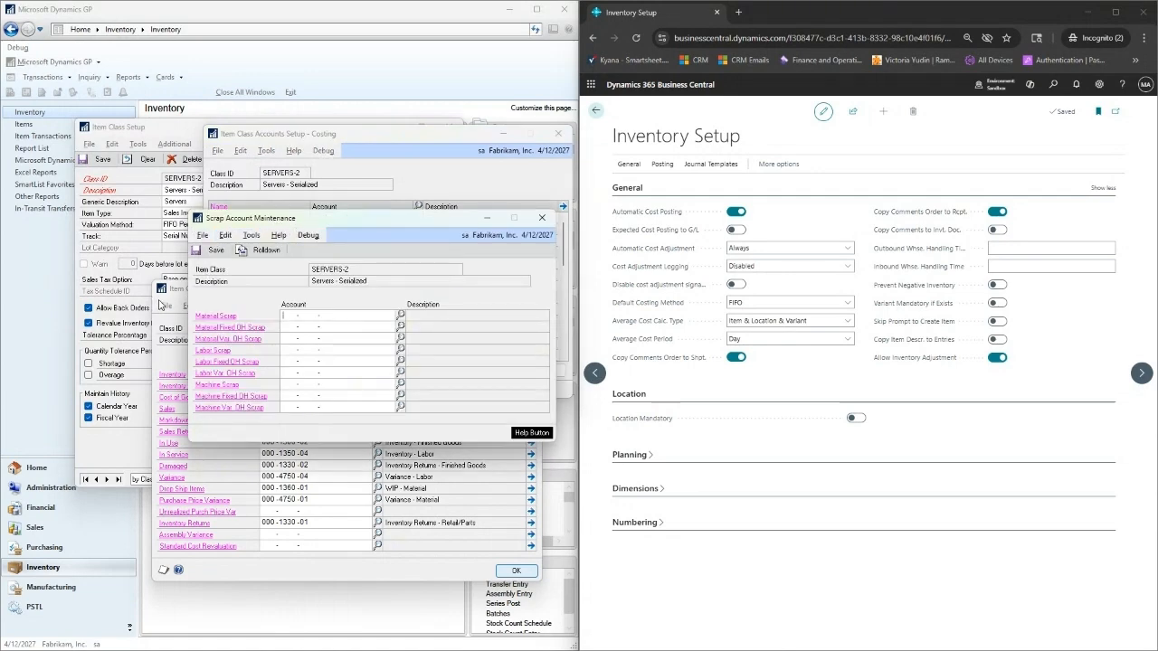
pyautogui.click(161, 304)
pyautogui.moveTo(243, 292); pyautogui.dragTo(260, 143)
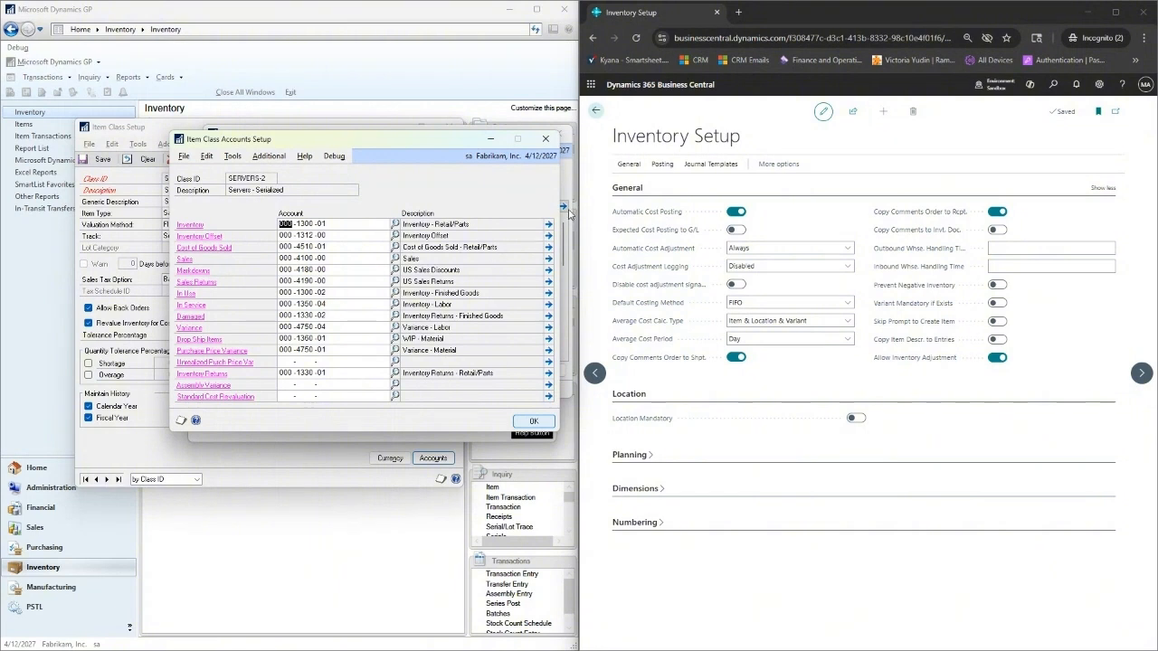
# Review the Inventory Posting Groups in Business Central and return to Inventory Setup
pyautogui.click(662, 165)
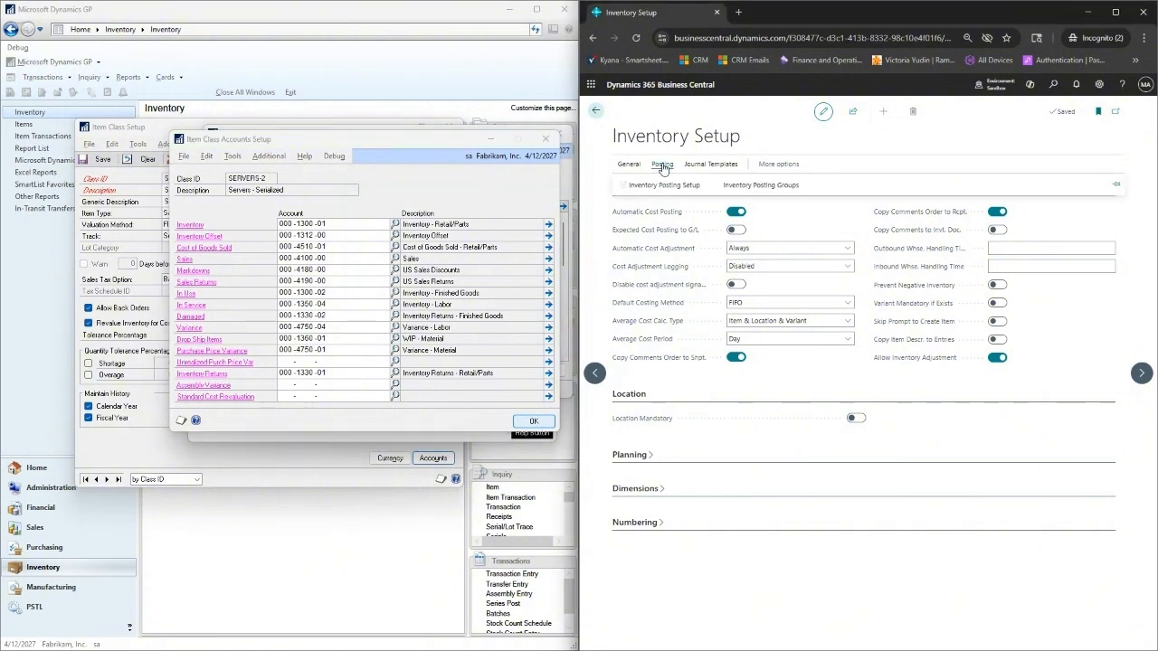
pyautogui.click(756, 186)
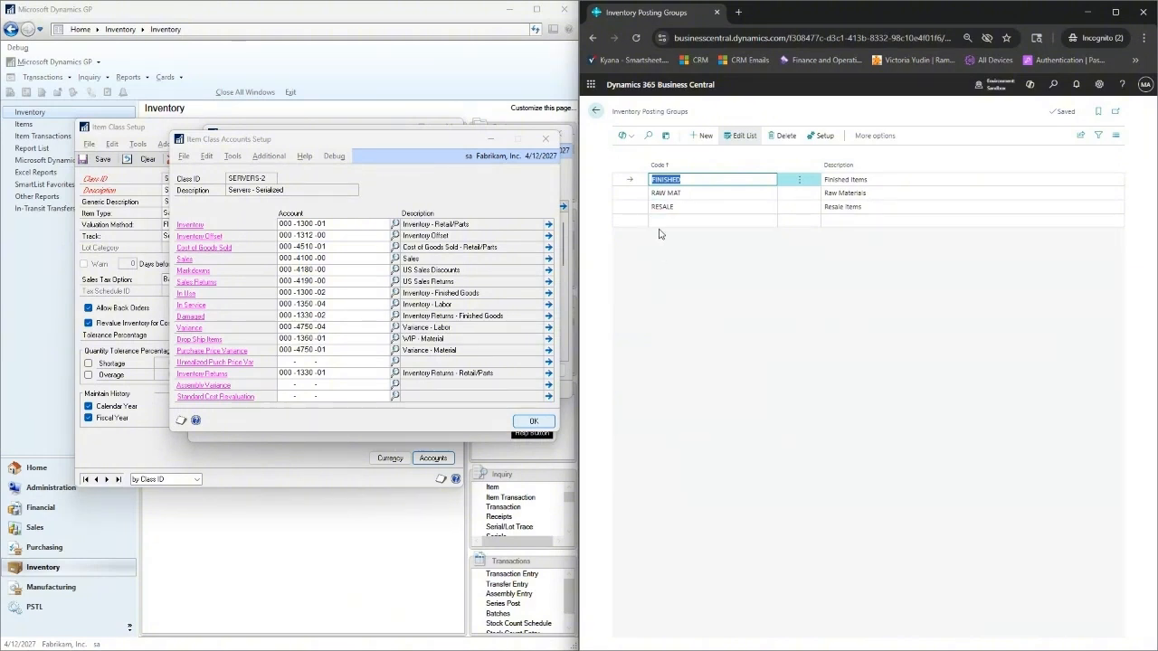
pyautogui.click(594, 111)
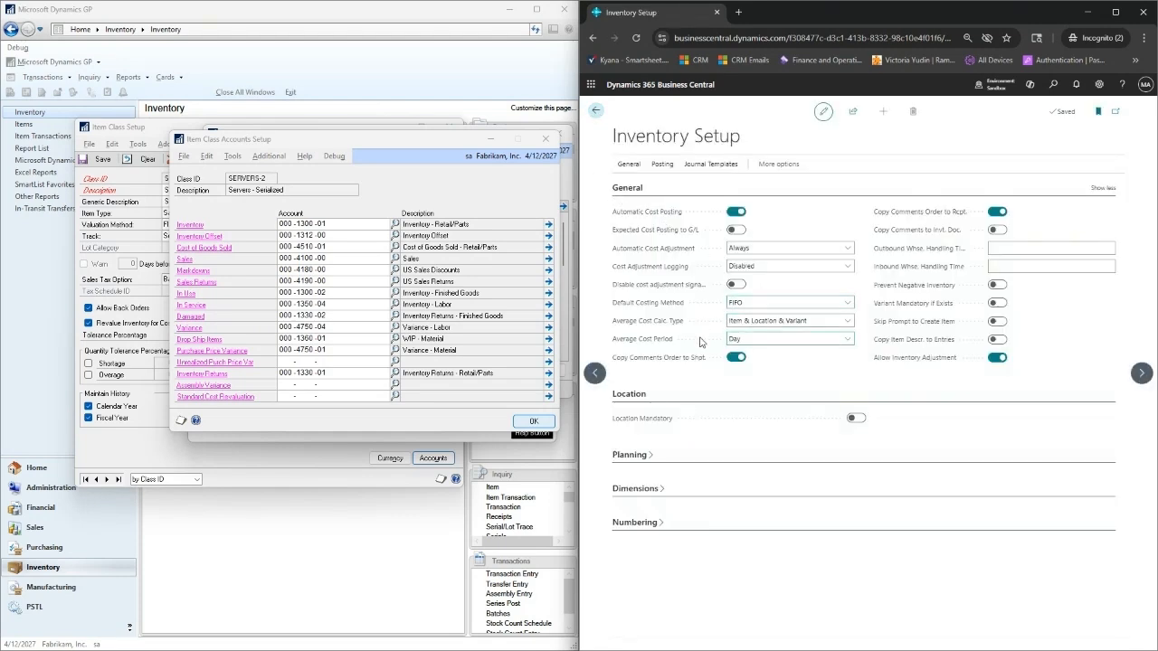
# Open the Inventory Posting Setup list in Business Central for comparison, and close the SERVERS-2 account windows in Dynamics GP
pyautogui.click(656, 168)
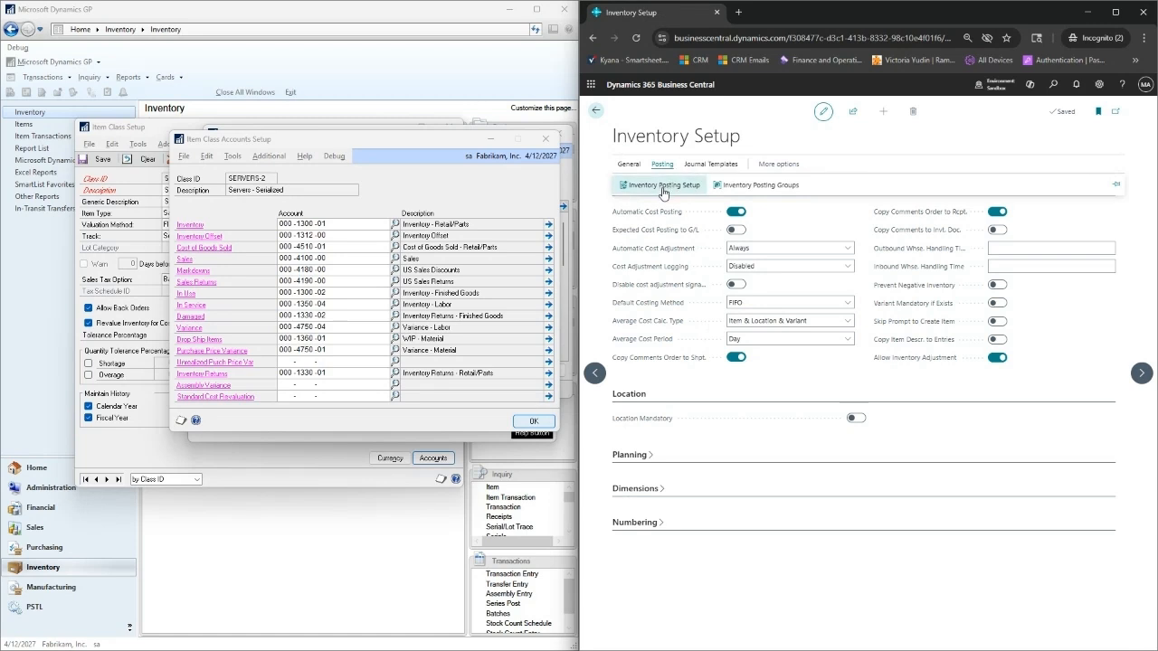
pyautogui.click(661, 185)
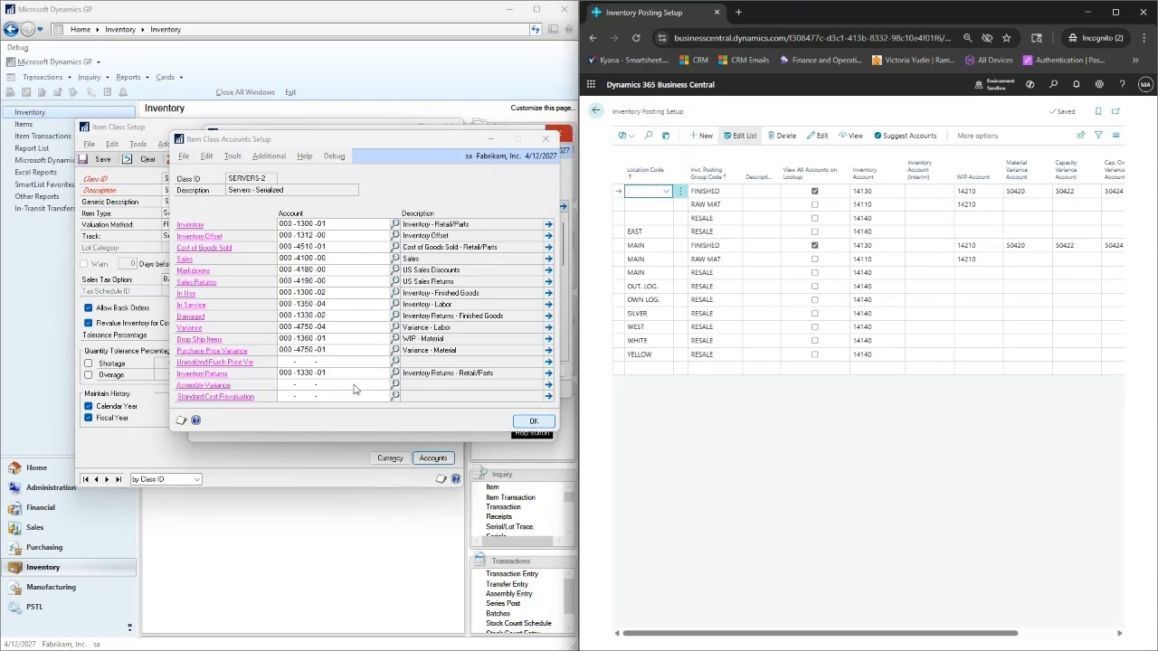
pyautogui.click(534, 422)
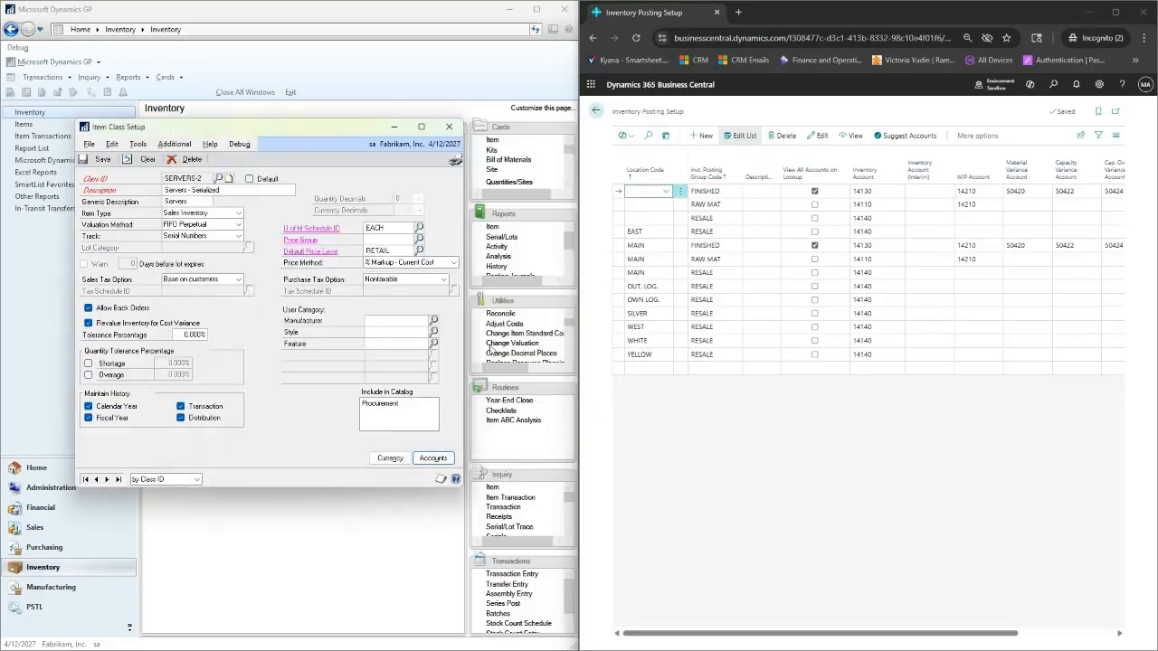